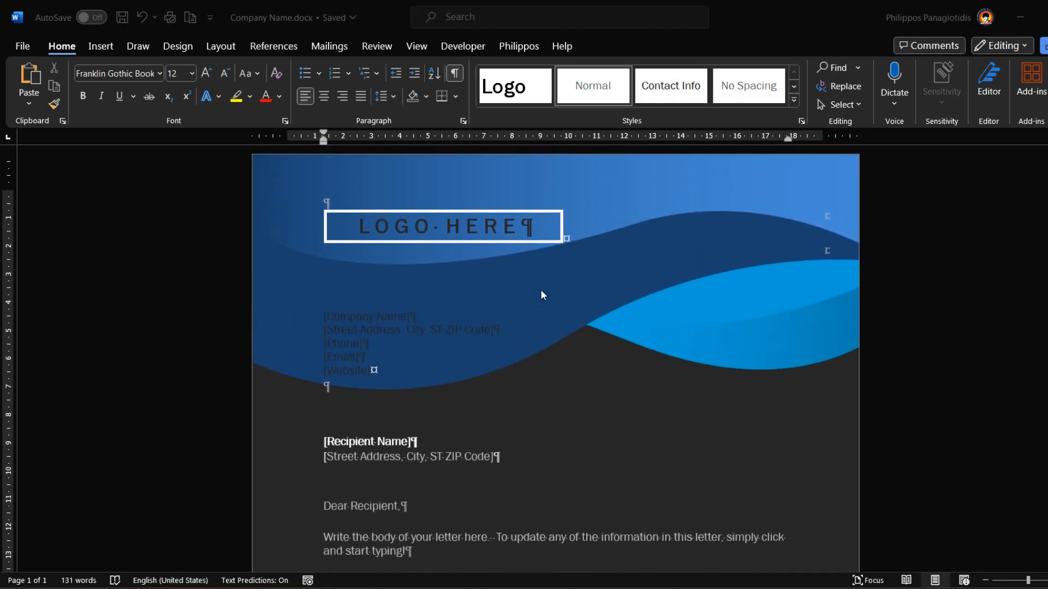
{"action": "scroll", "coordinate": [543, 293], "scroll_direction": "up", "scroll_amount": 1}
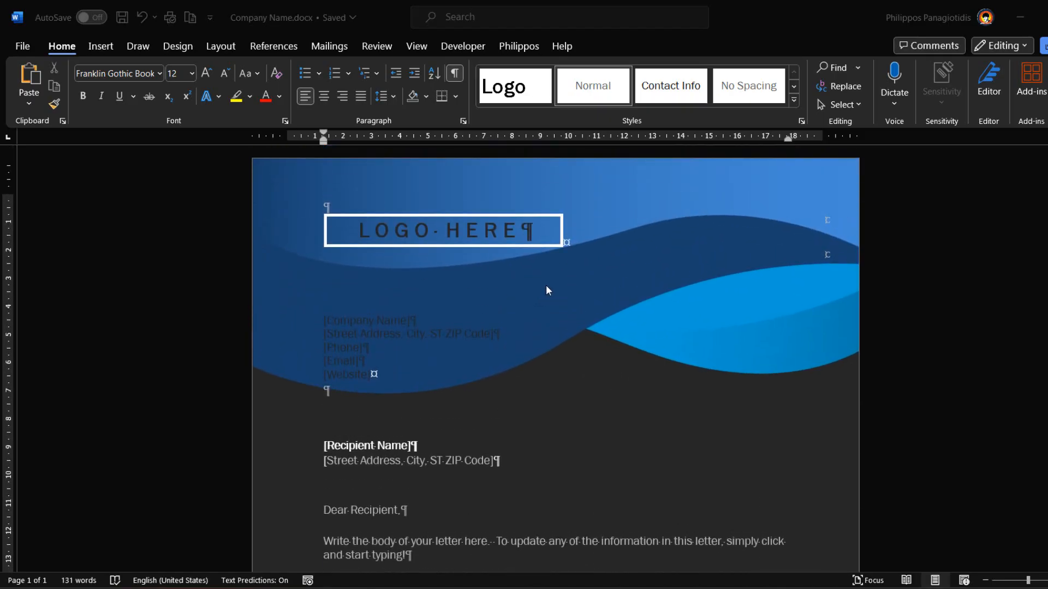
Step: Scroll to the letter's end and place the cursor on the blank line above 'Your Title'
{"action": "scroll", "coordinate": [547, 290], "scroll_direction": "down", "scroll_amount": 7}
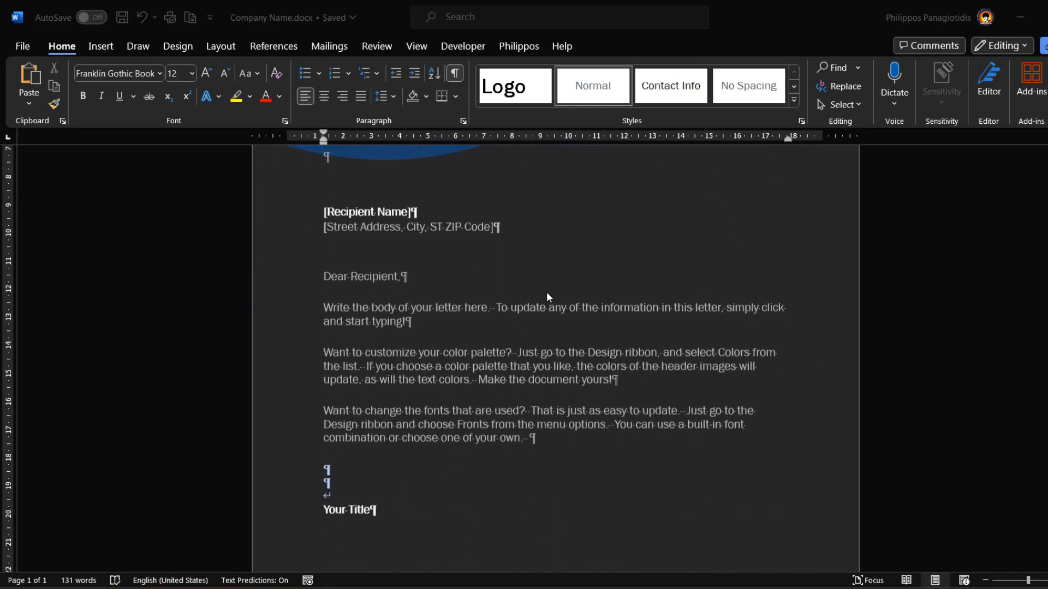
{"action": "scroll", "coordinate": [548, 293], "scroll_direction": "down", "scroll_amount": 5}
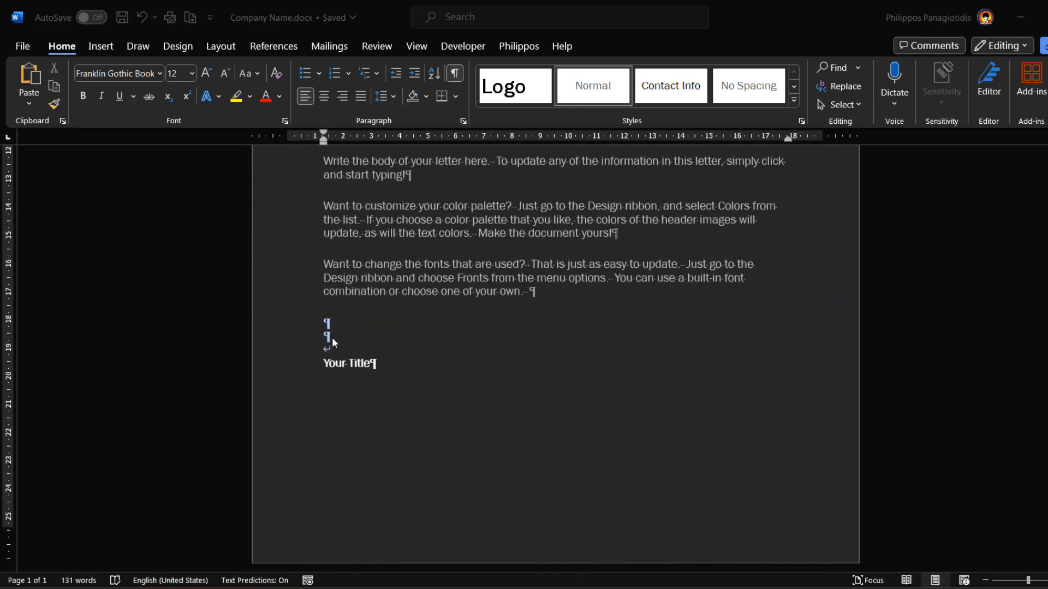
{"action": "left_click", "coordinate": [332, 337]}
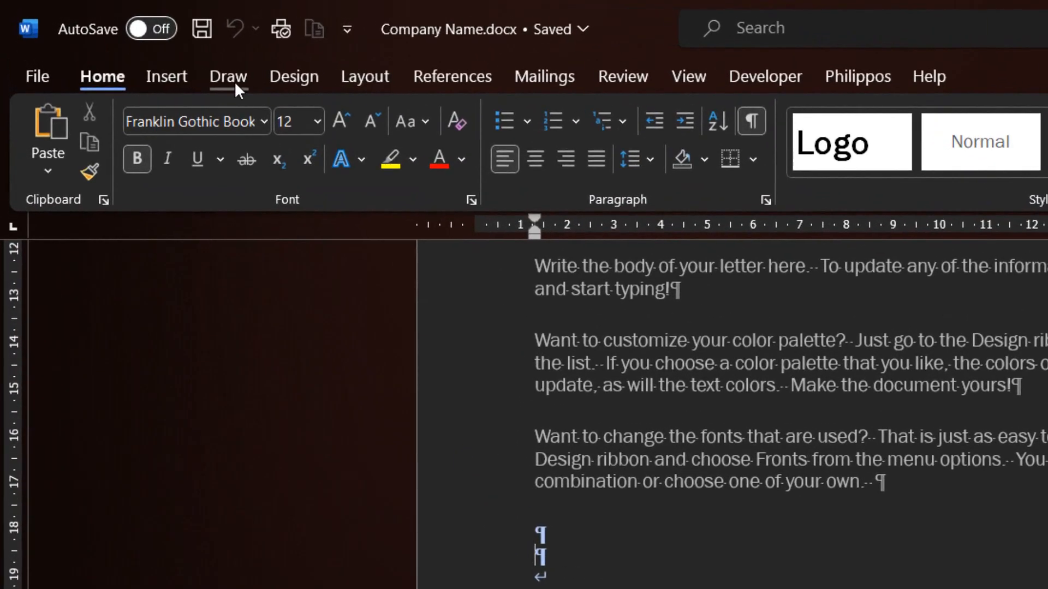
Step: From the Insert ribbon, list the Signature Line options: Microsoft Office Signature Line and Add Signature Services
{"action": "left_click", "coordinate": [160, 81]}
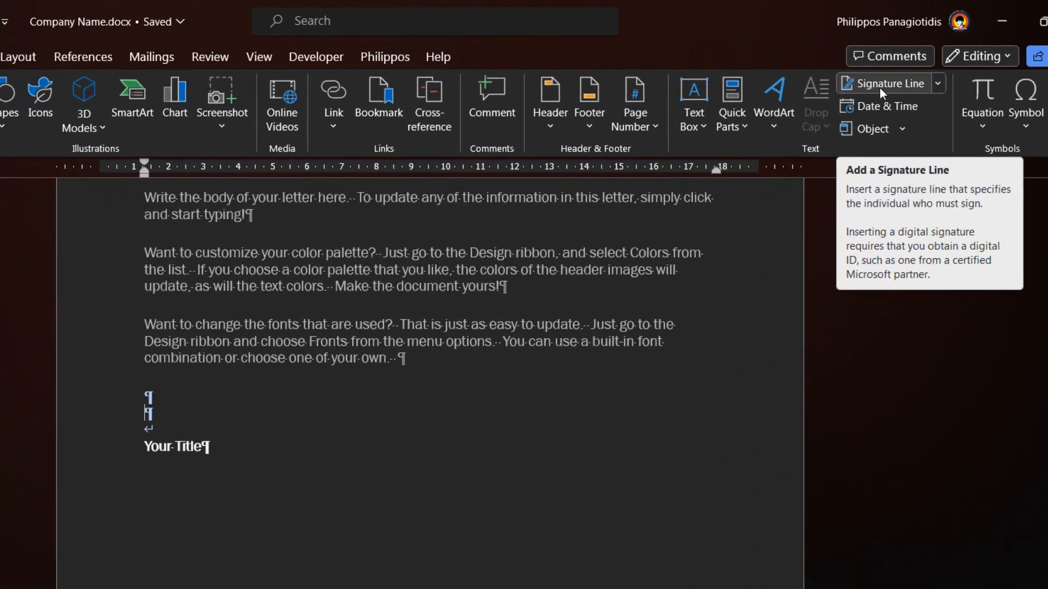
{"action": "left_click", "coordinate": [907, 81]}
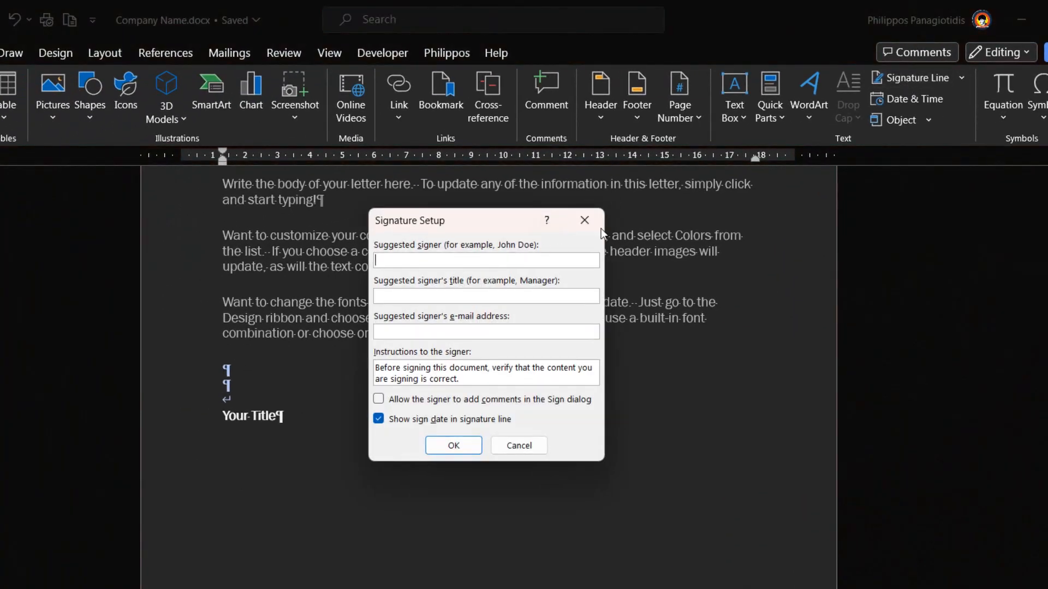
{"action": "left_click", "coordinate": [587, 221]}
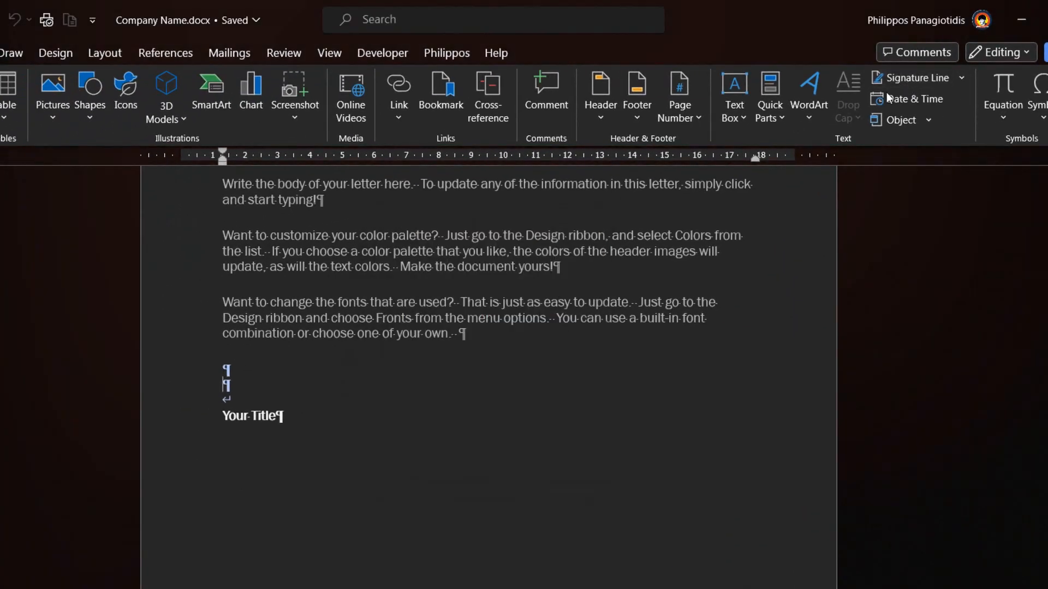
{"action": "left_click", "coordinate": [948, 80]}
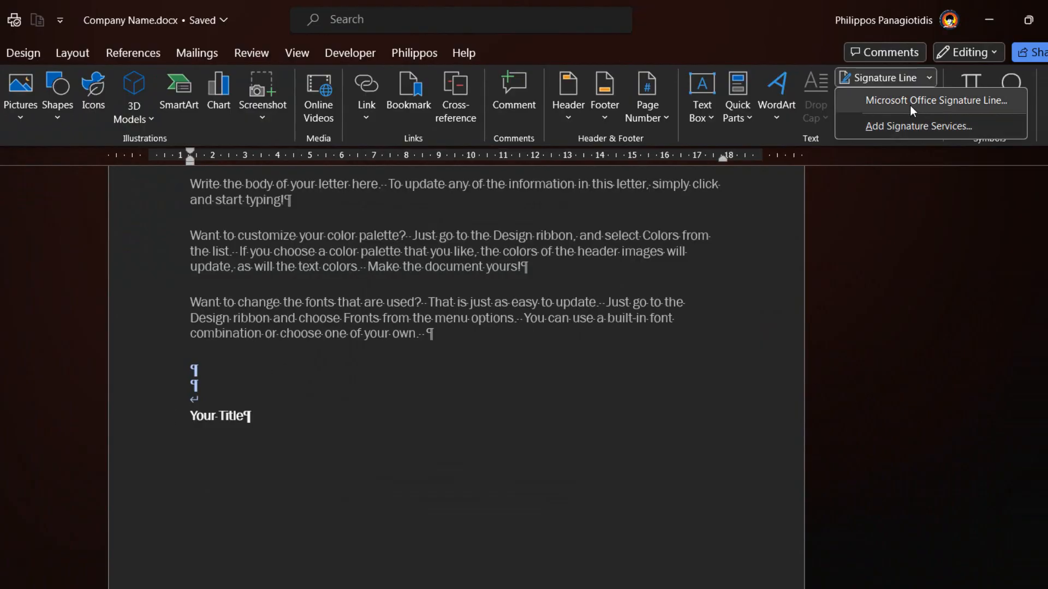
Step: Start a Microsoft Office Signature Line with the signer's name and the title 'YouTube Channel'
{"action": "left_click", "coordinate": [911, 102]}
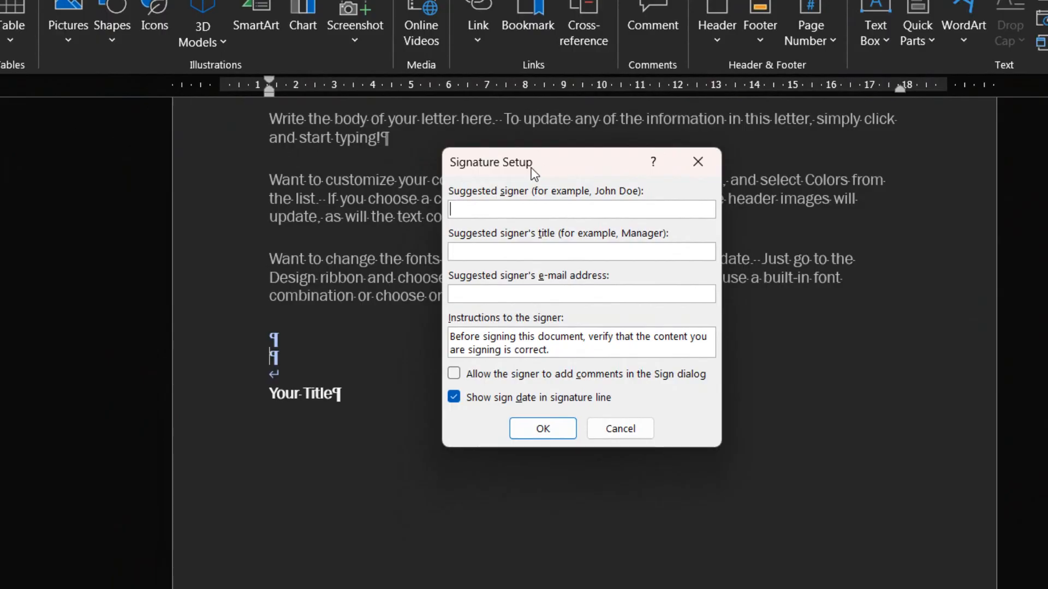
{"action": "left_click_drag", "start_coordinate": [534, 173], "coordinate": [547, 135]}
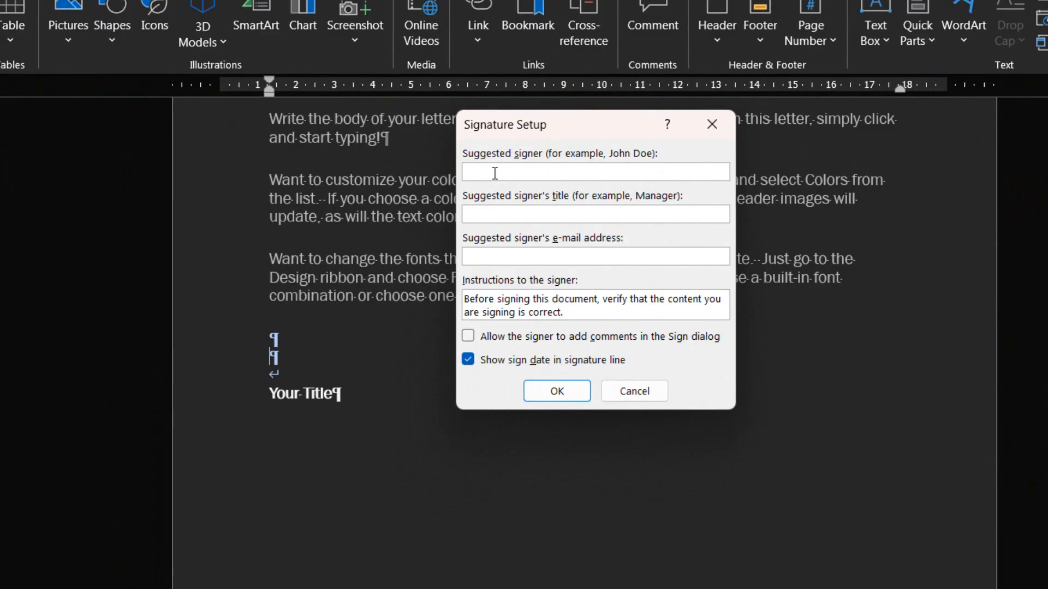
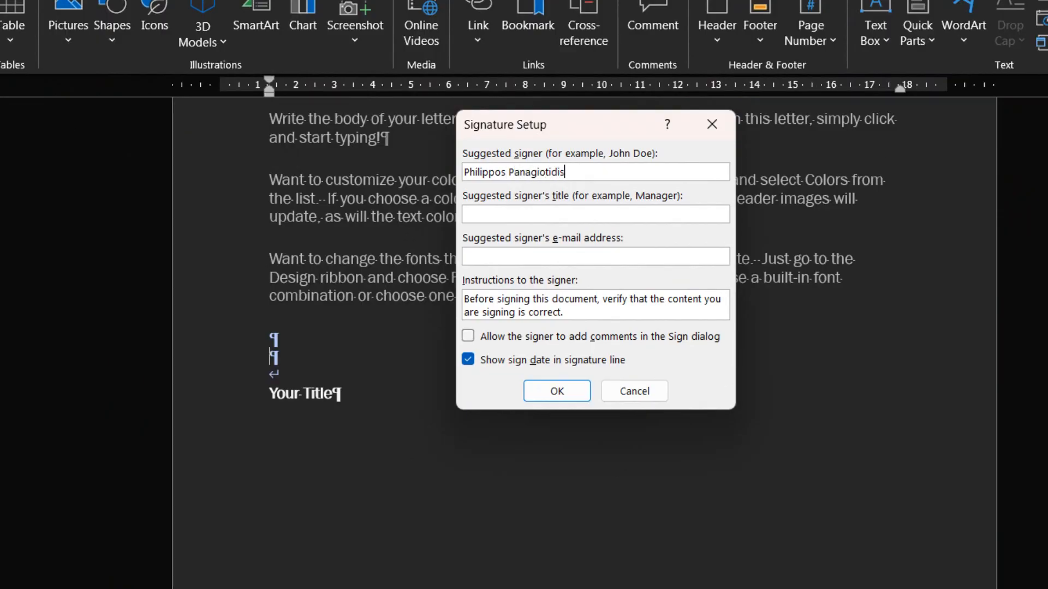
{"action": "left_click", "coordinate": [537, 219]}
{"action": "type", "text": "YouTube Chann"}
{"action": "type", "text": "el"}
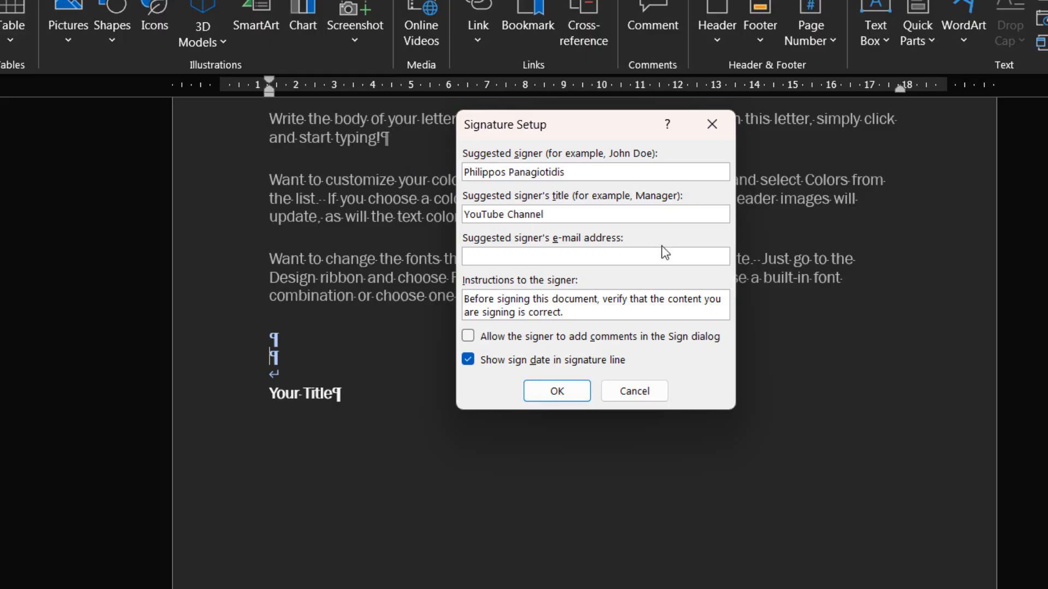
Step: Add the signer's e-mail, allow the signer to add comments, and insert the line
{"action": "left_click", "coordinate": [546, 261]}
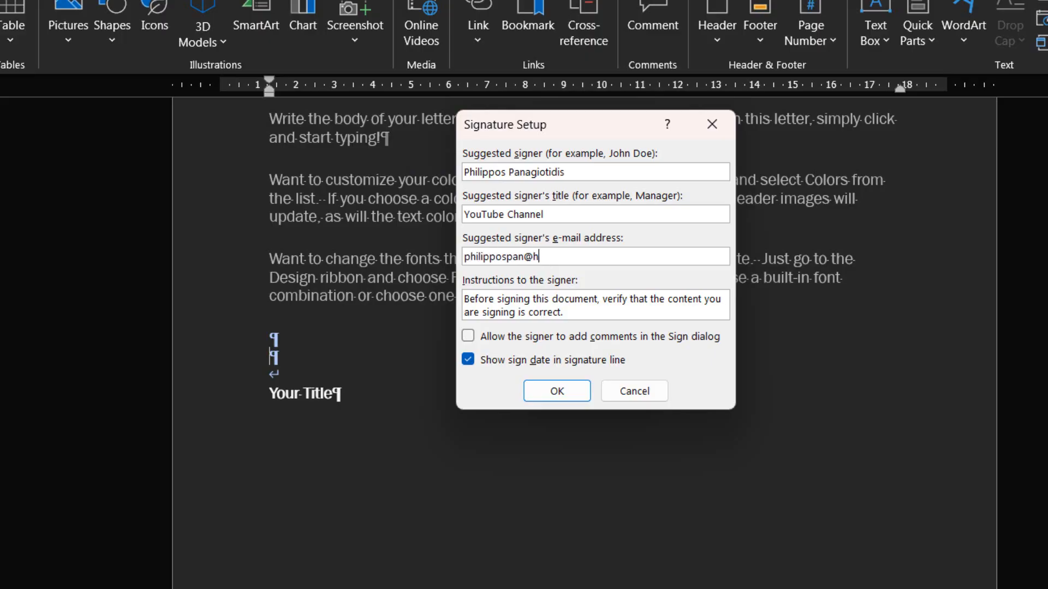
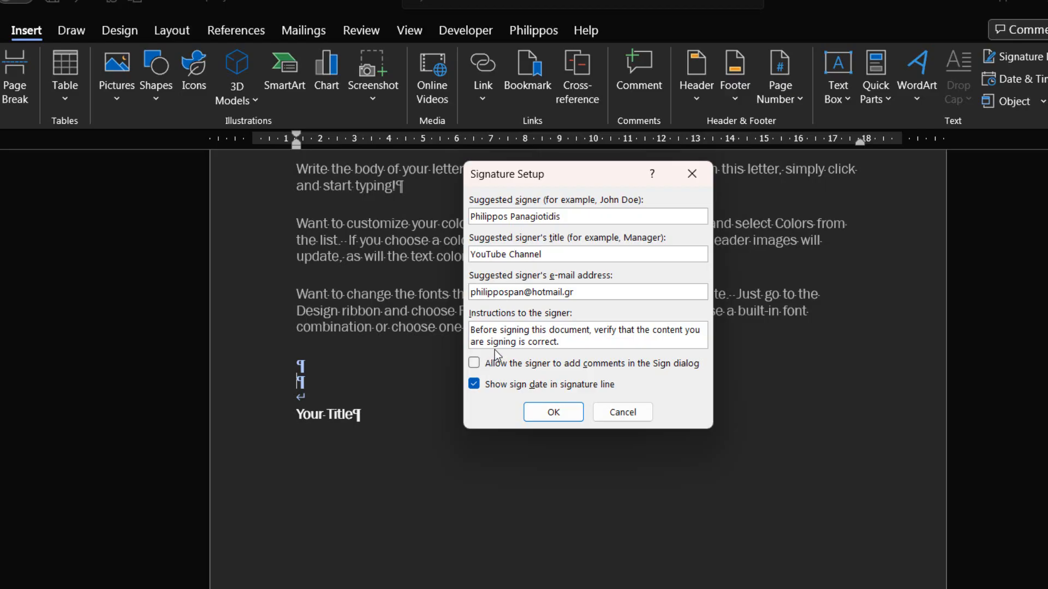
{"action": "left_click", "coordinate": [478, 365]}
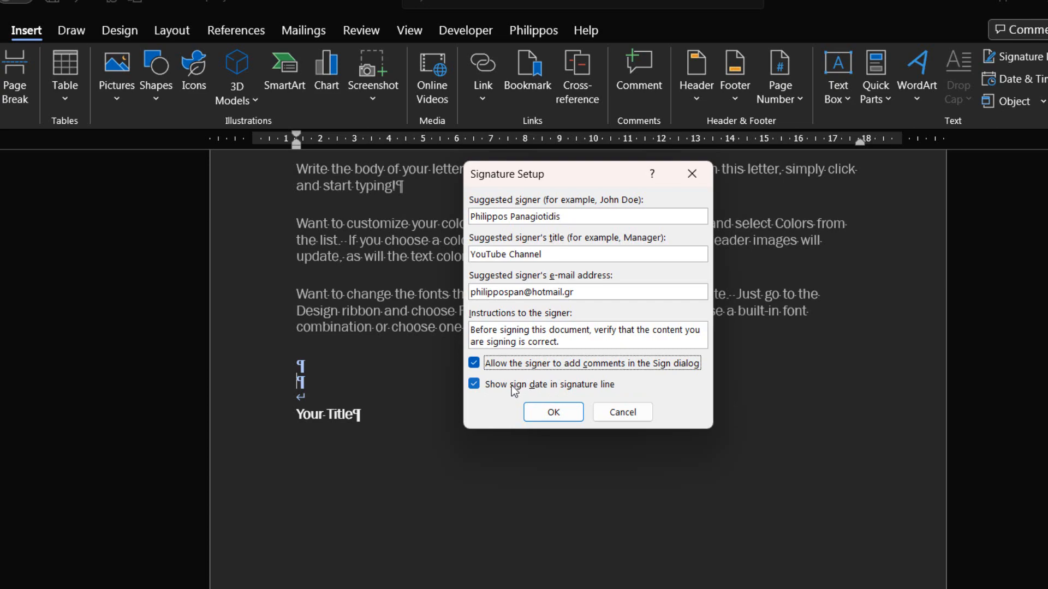
{"action": "left_click", "coordinate": [554, 413]}
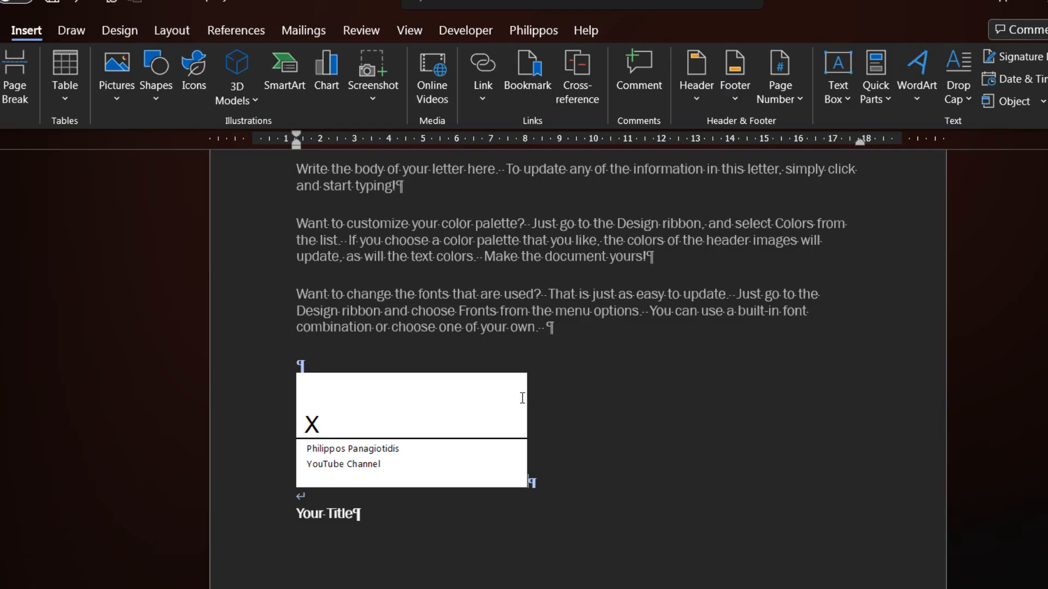
Step: Open the Sign dialog from the new signature line above Your Title
{"action": "double_click", "coordinate": [328, 424]}
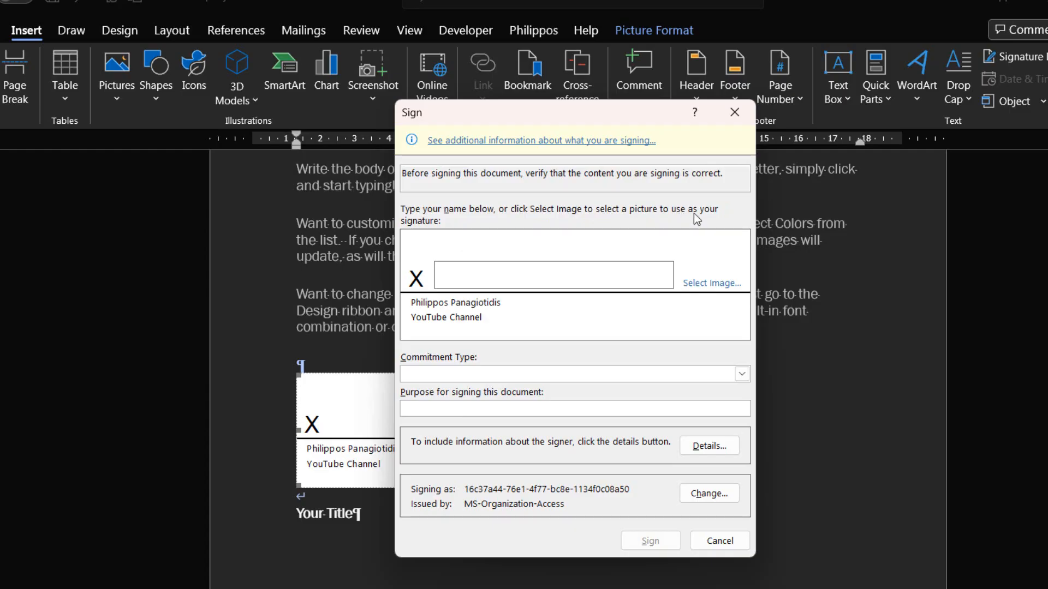
Step: Use the local file LogoProfile.gif as the signature image
{"action": "left_click", "coordinate": [710, 284]}
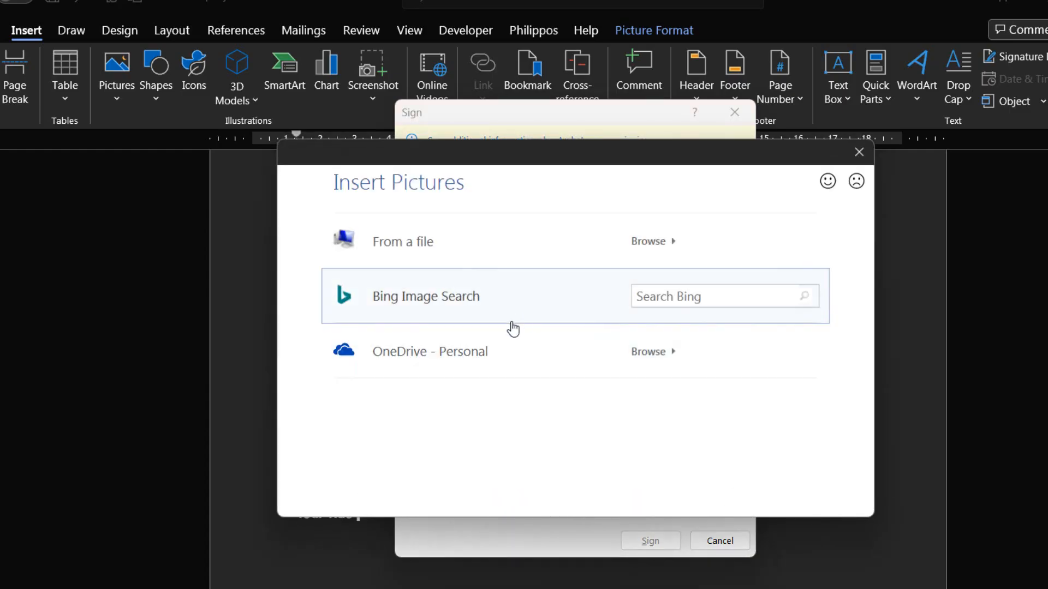
{"action": "left_click", "coordinate": [416, 237]}
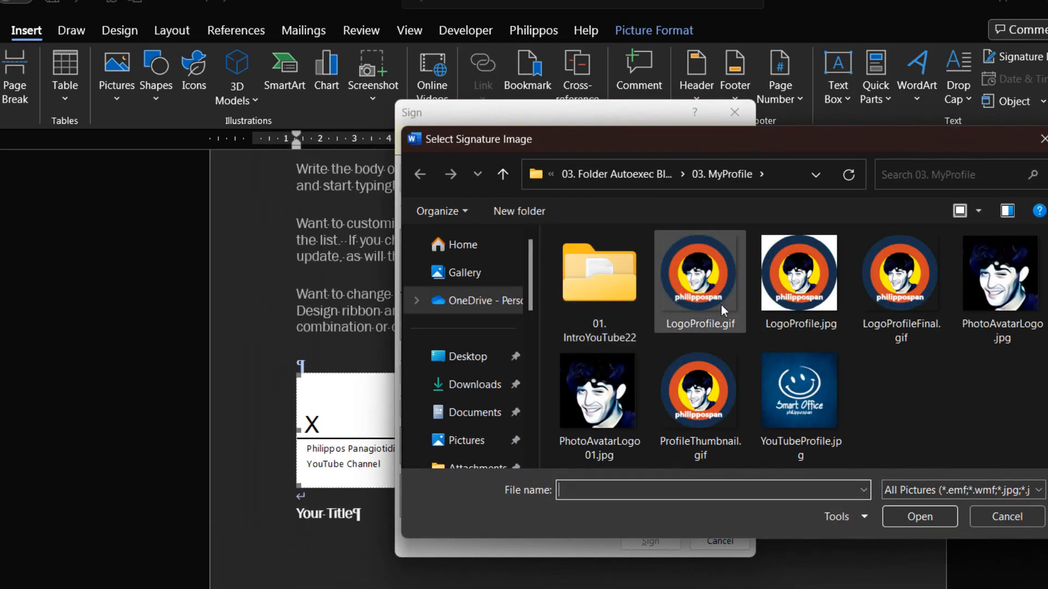
{"action": "double_click", "coordinate": [716, 284]}
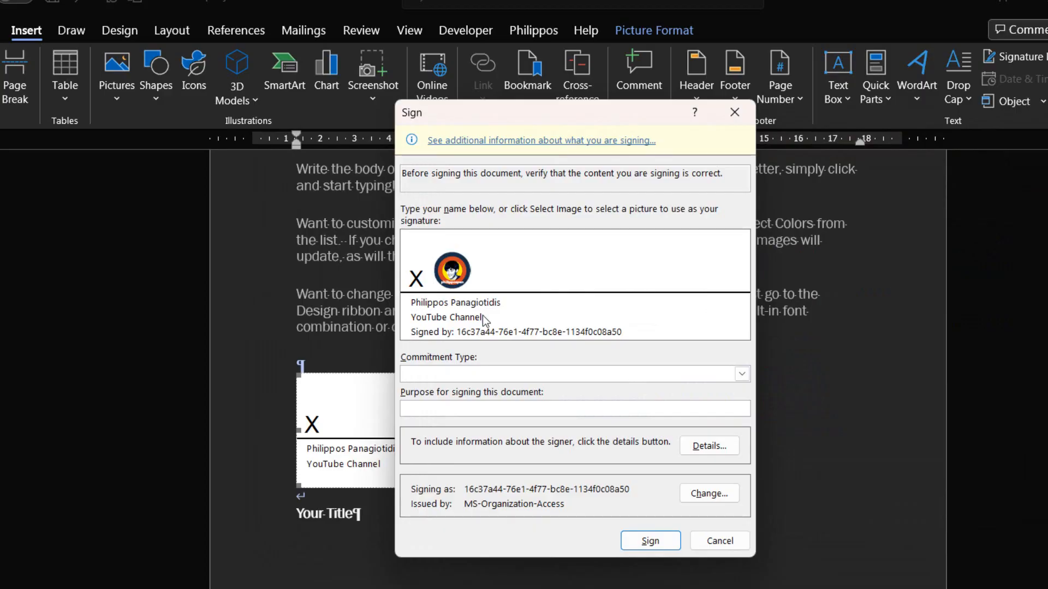
{"action": "left_click", "coordinate": [447, 372]}
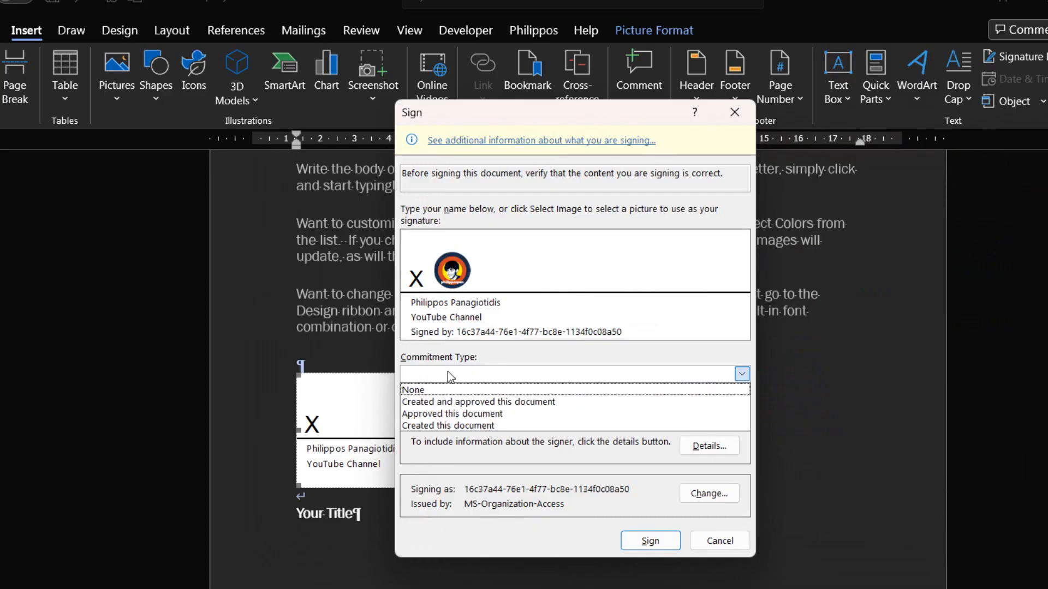
Step: Set the commitment type to 'Created this document'
{"action": "left_click", "coordinate": [488, 426]}
{"action": "left_click", "coordinate": [492, 375]}
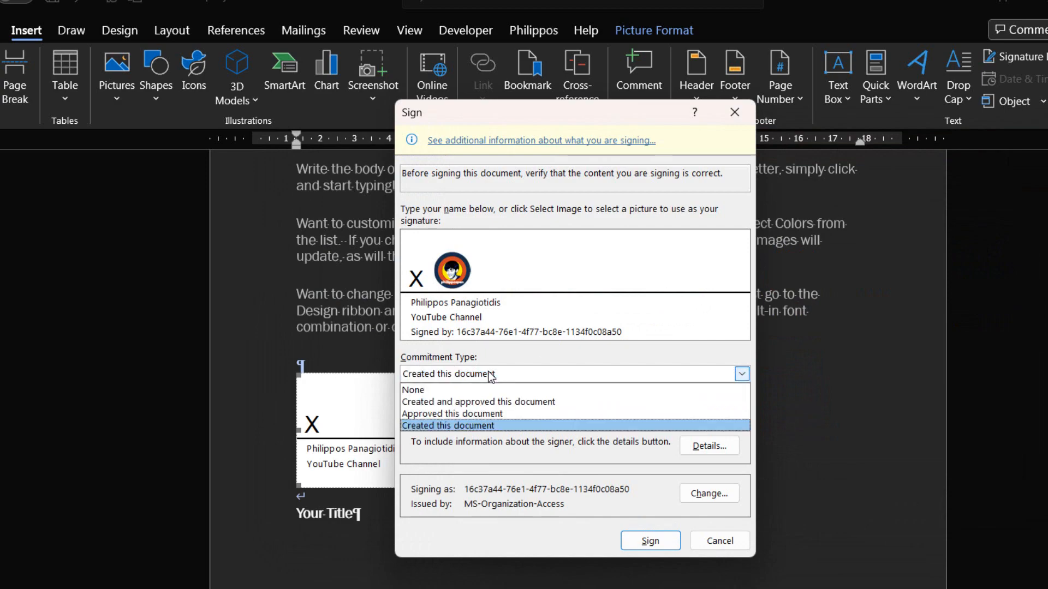
{"action": "left_click", "coordinate": [492, 375]}
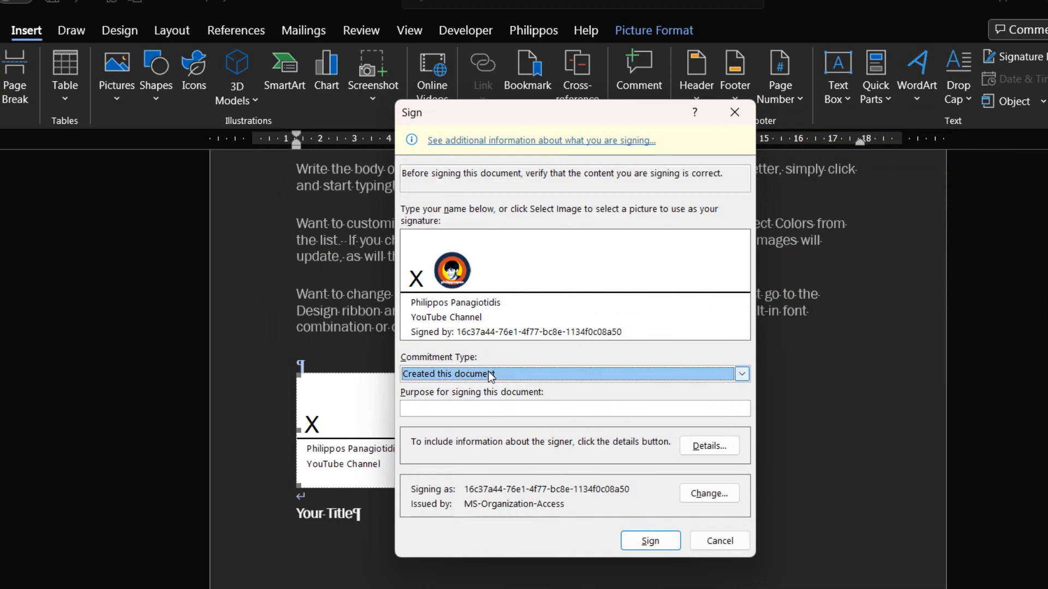
{"action": "left_click", "coordinate": [482, 408]}
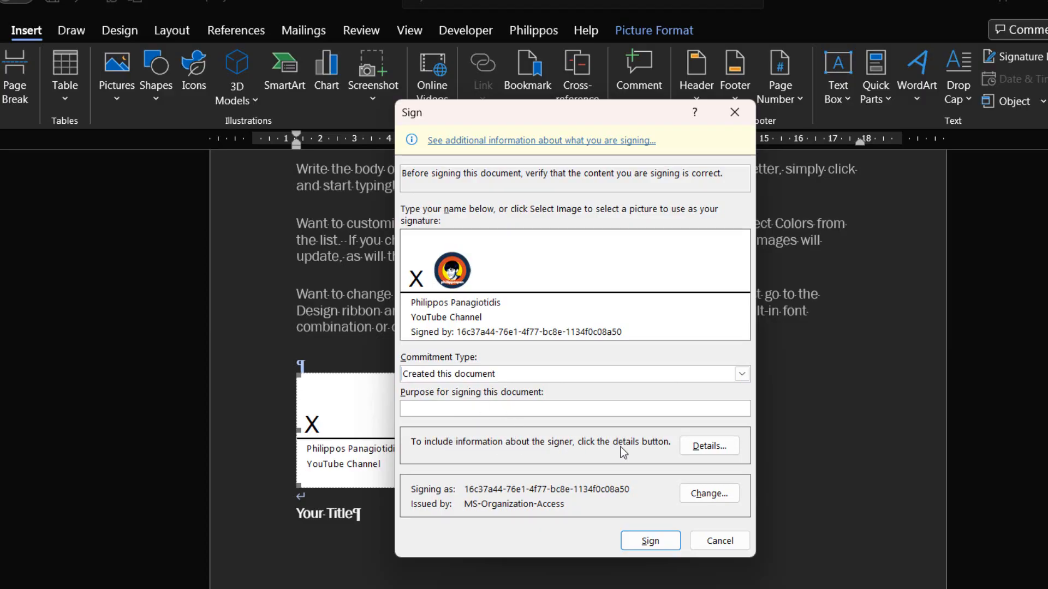
Step: Close the additional signer details unchanged and bring up the signing certificate choice
{"action": "left_click", "coordinate": [716, 447]}
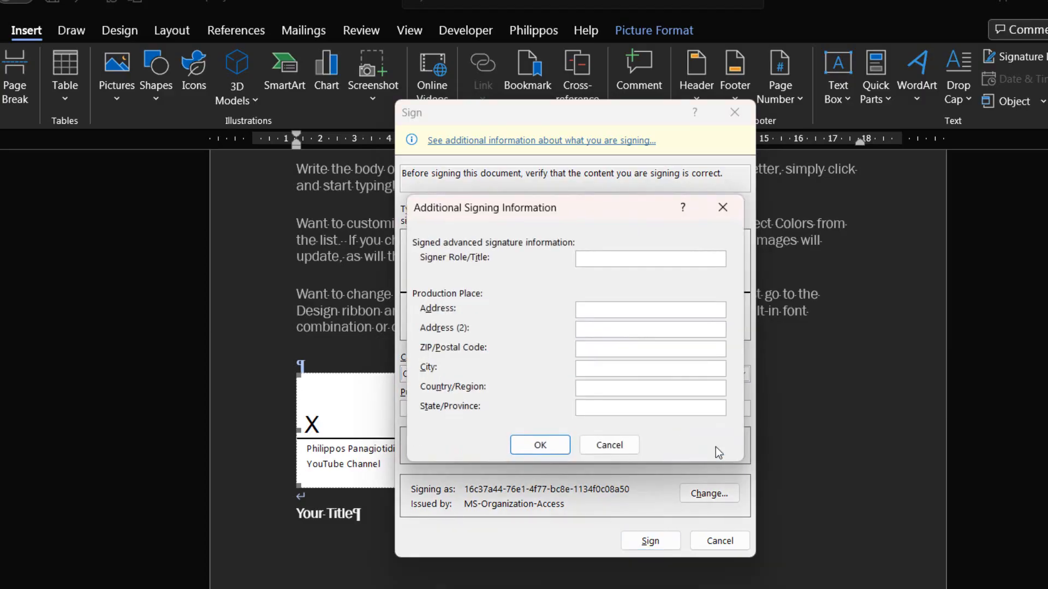
{"action": "left_click_drag", "start_coordinate": [494, 212], "coordinate": [847, 199]}
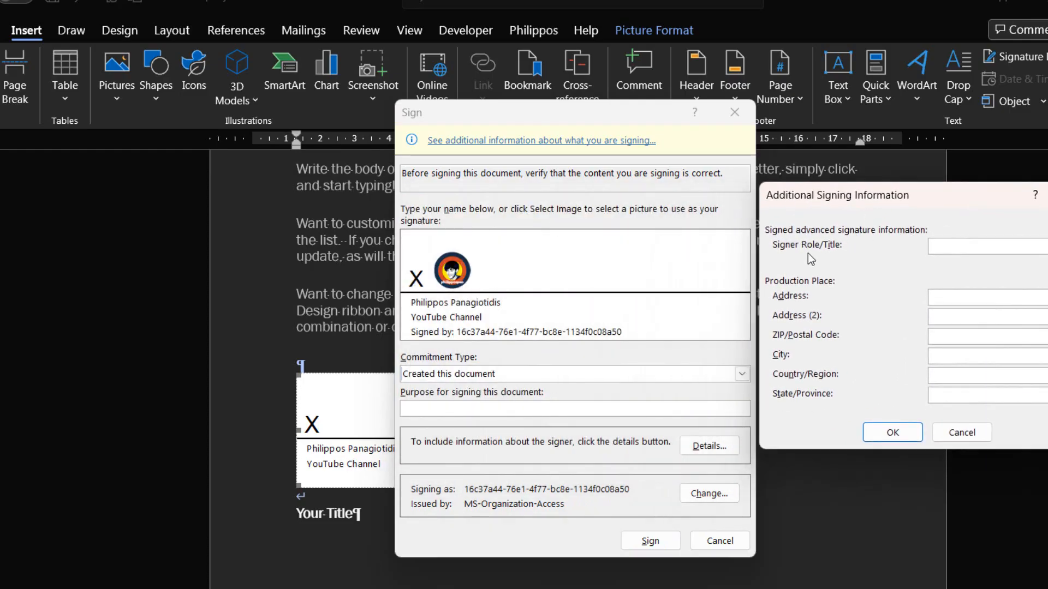
{"action": "left_click", "coordinate": [885, 436]}
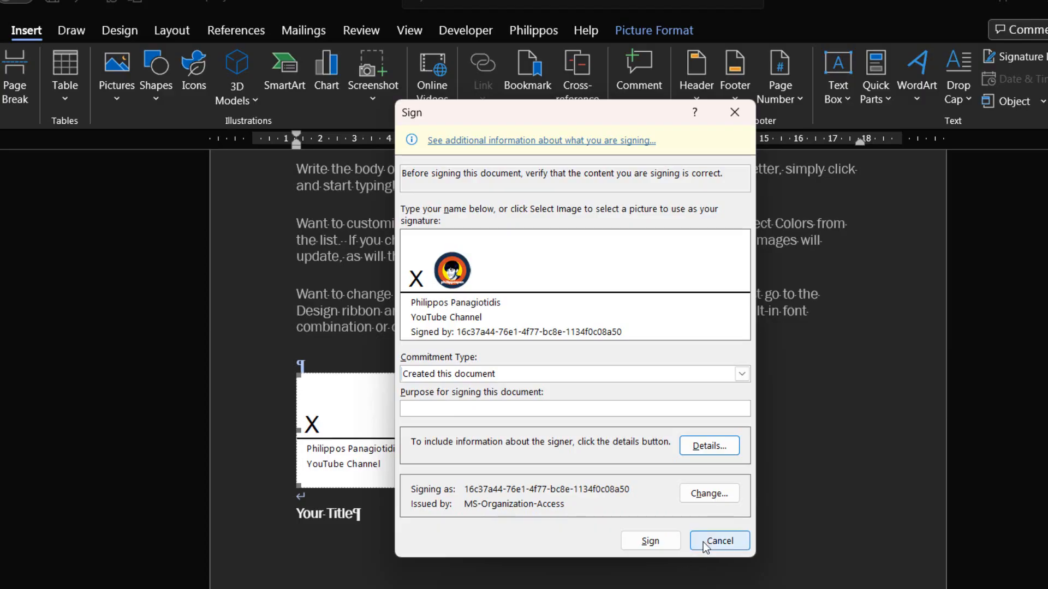
{"action": "left_click", "coordinate": [713, 493]}
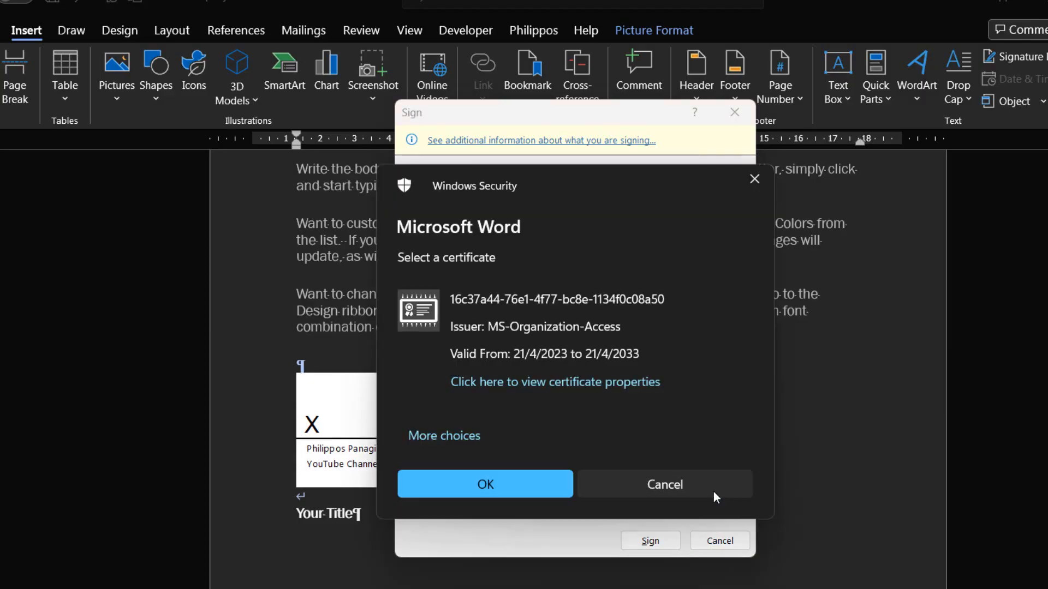
Step: Accept the MS-Organization-Access certificate despite the unverified-certificate warning
{"action": "left_click", "coordinate": [509, 480]}
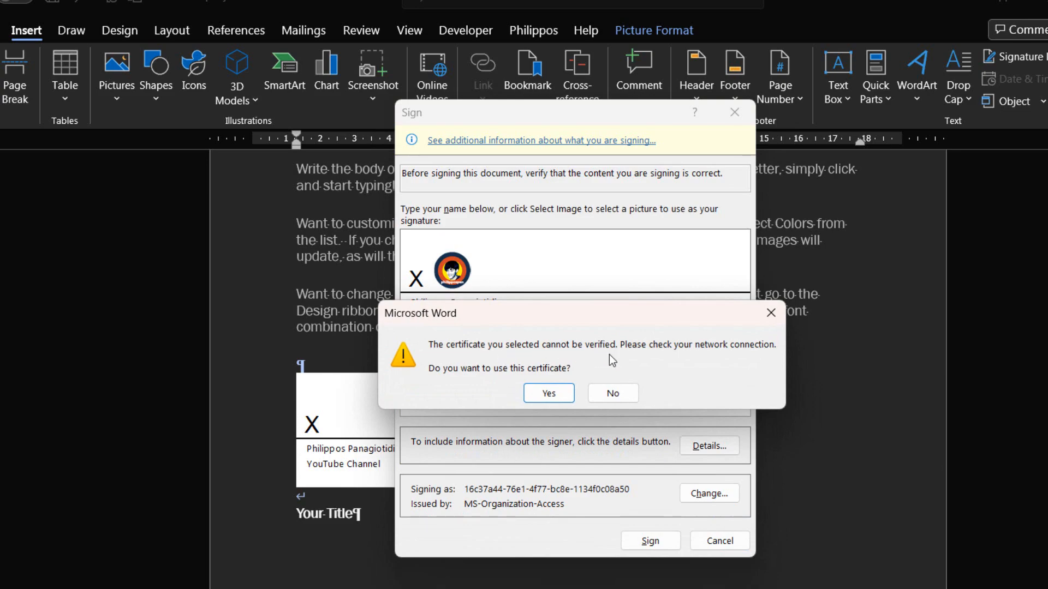
{"action": "left_click", "coordinate": [549, 393]}
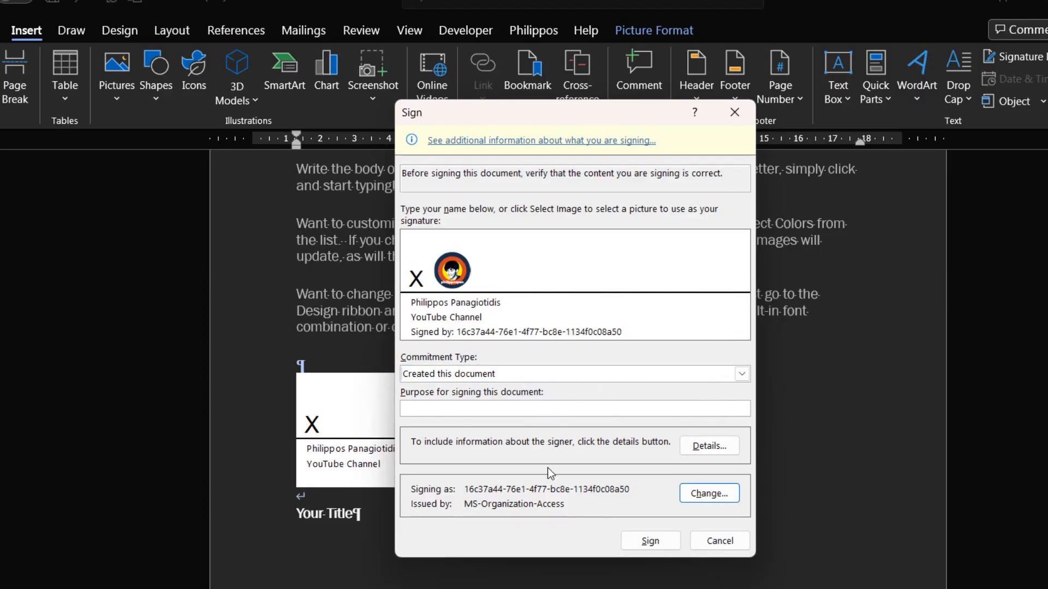
{"action": "left_click", "coordinate": [543, 372]}
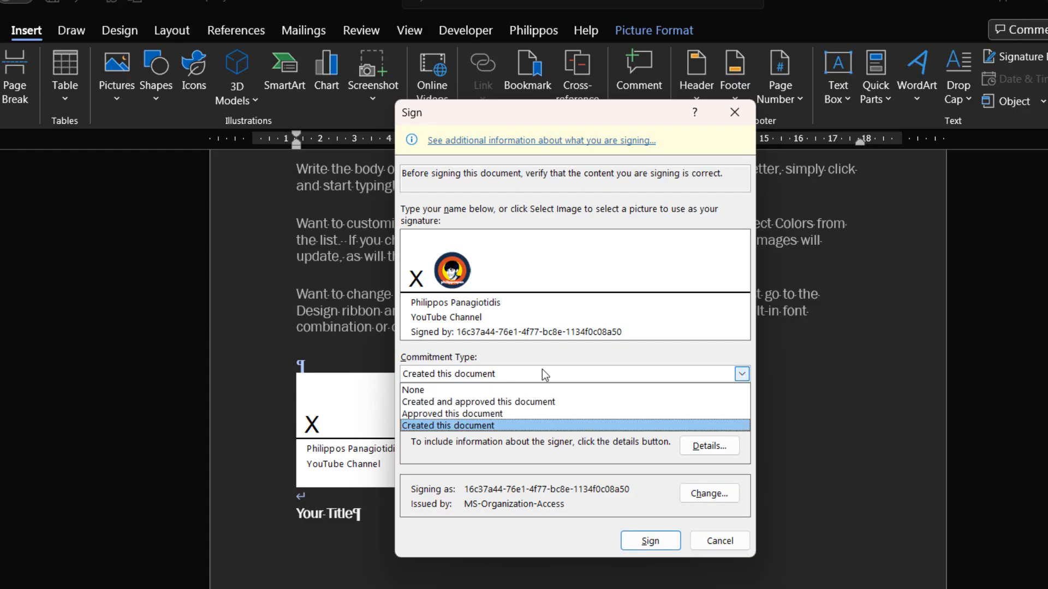
Step: Keep 'Created this document' as the commitment, leave signer details unchanged, and sign the letter
{"action": "left_click", "coordinate": [542, 369]}
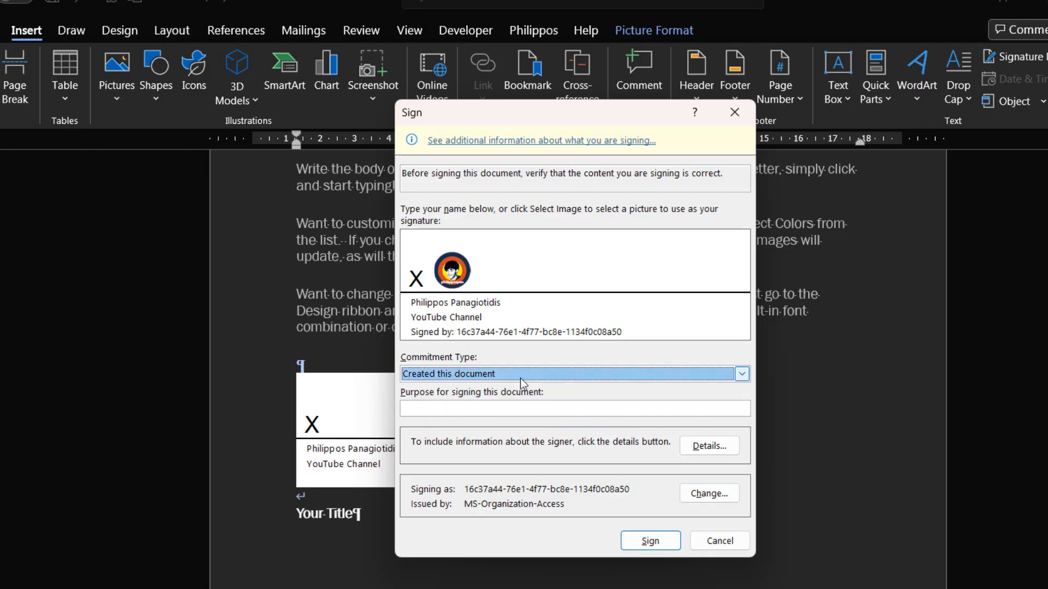
{"action": "left_click", "coordinate": [709, 445]}
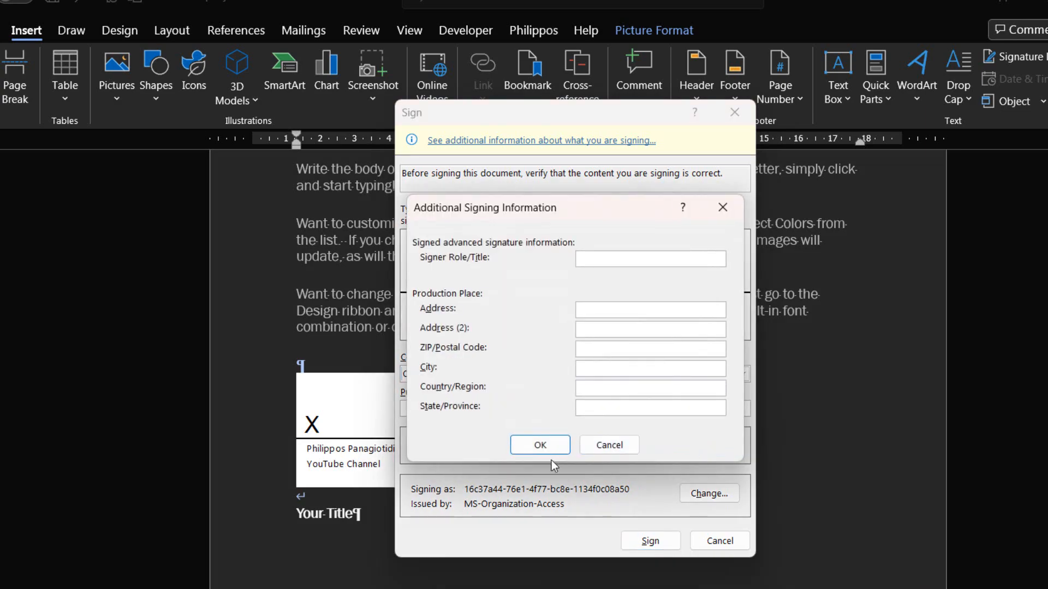
{"action": "left_click", "coordinate": [542, 447]}
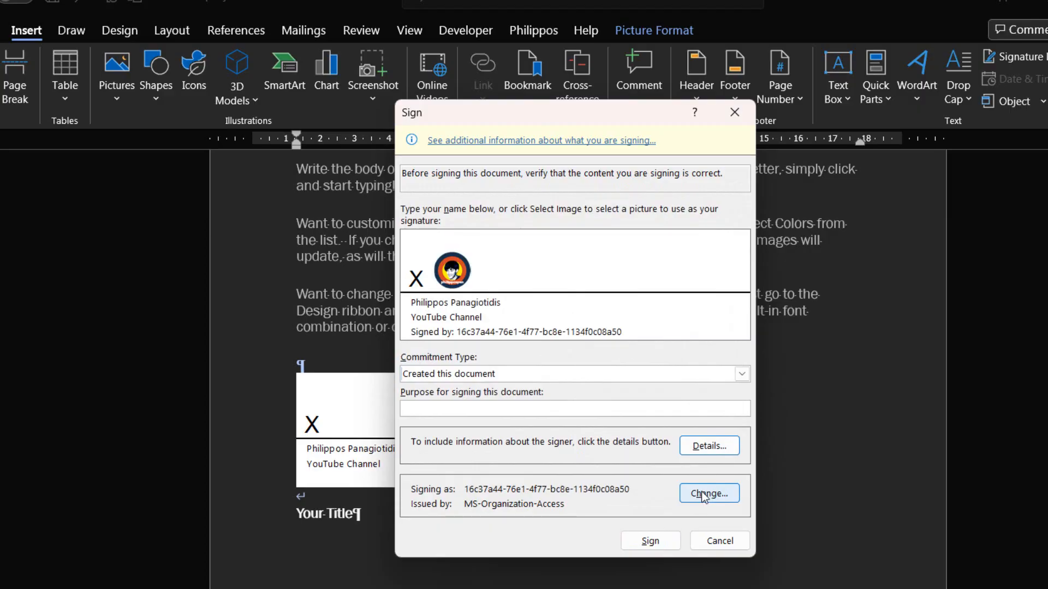
{"action": "left_click", "coordinate": [648, 546]}
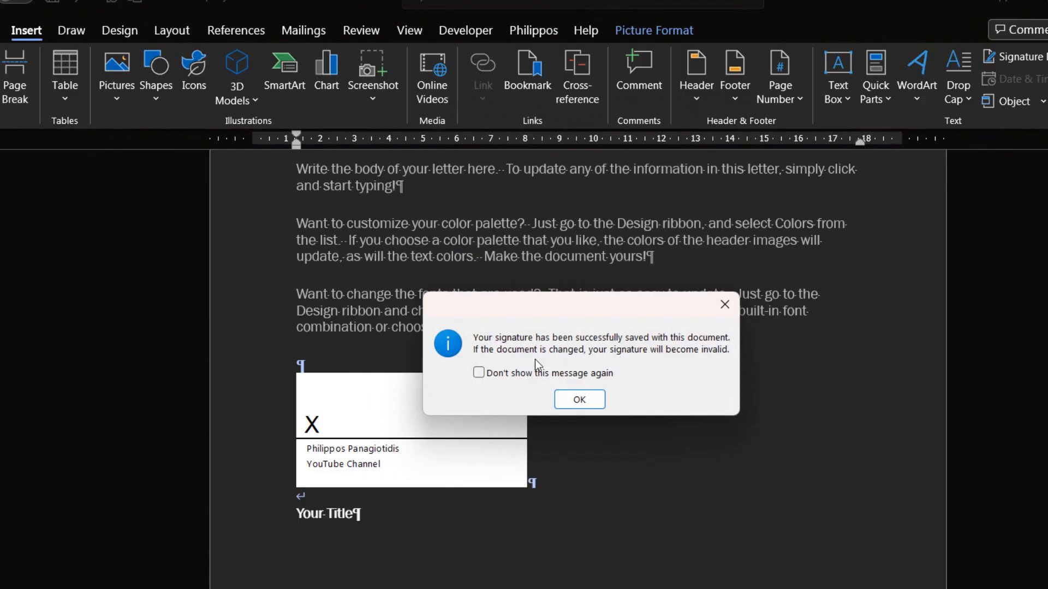
Step: Dismiss the notice that the signature was saved with the document
{"action": "left_click", "coordinate": [580, 400]}
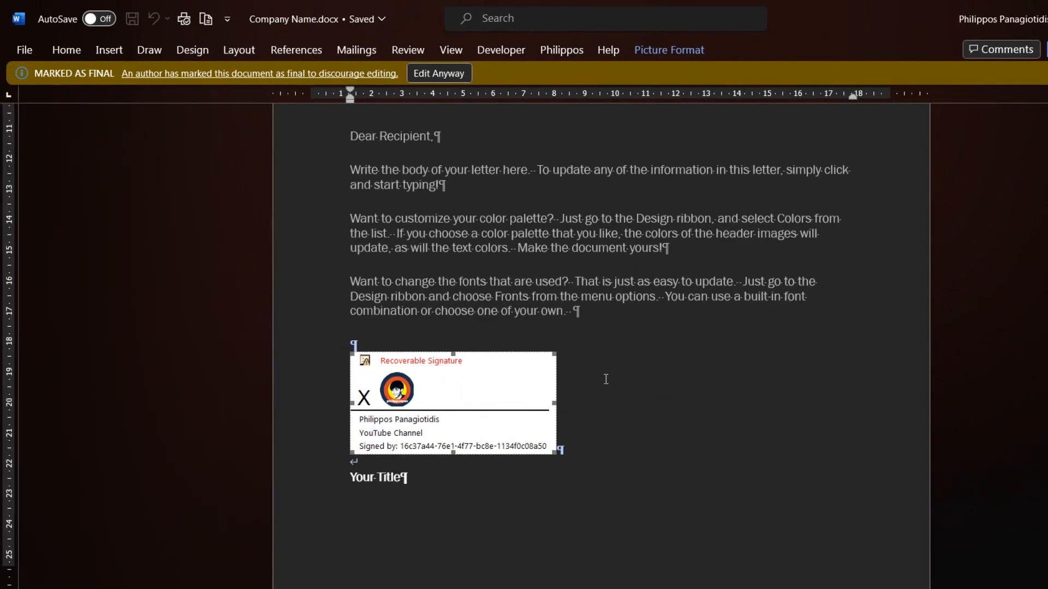